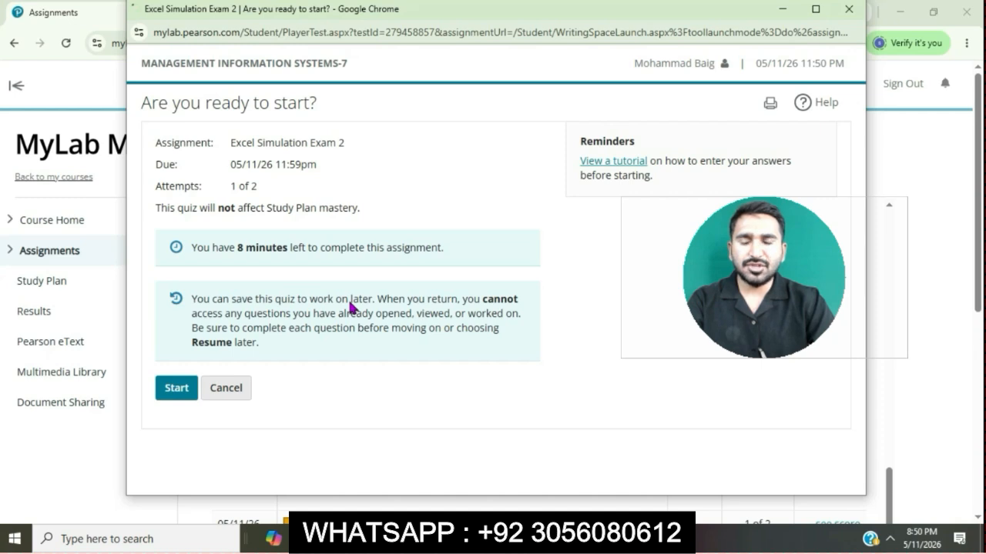
# Start the Excel Simulation Exam 2 assignment and launch its simulation in a maximized window.
pyautogui.click(185, 395)
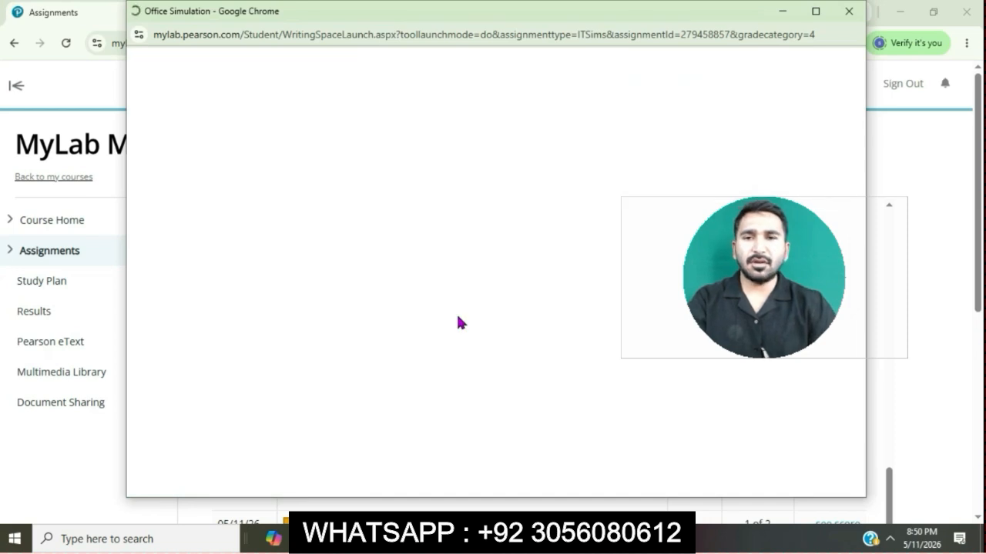
pyautogui.click(815, 11)
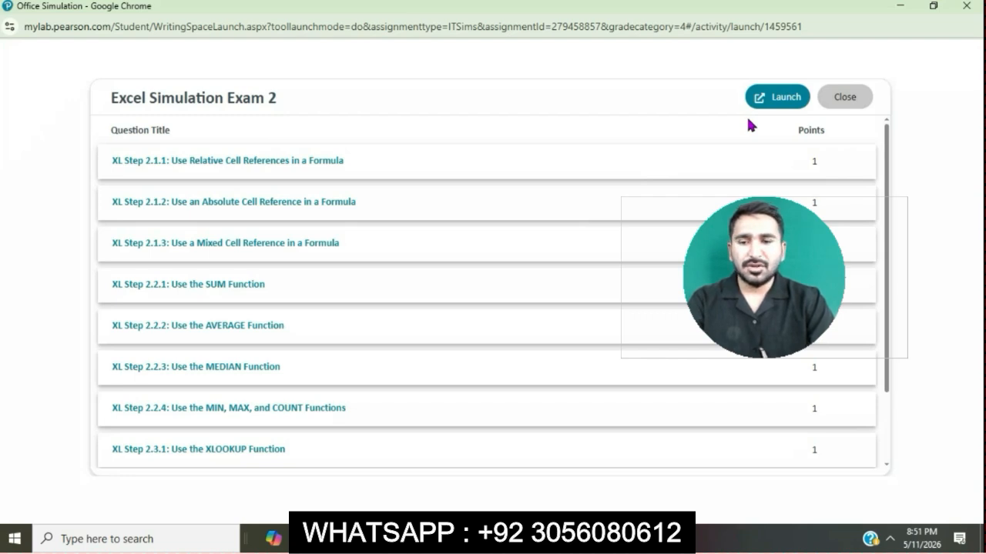
pyautogui.click(770, 96)
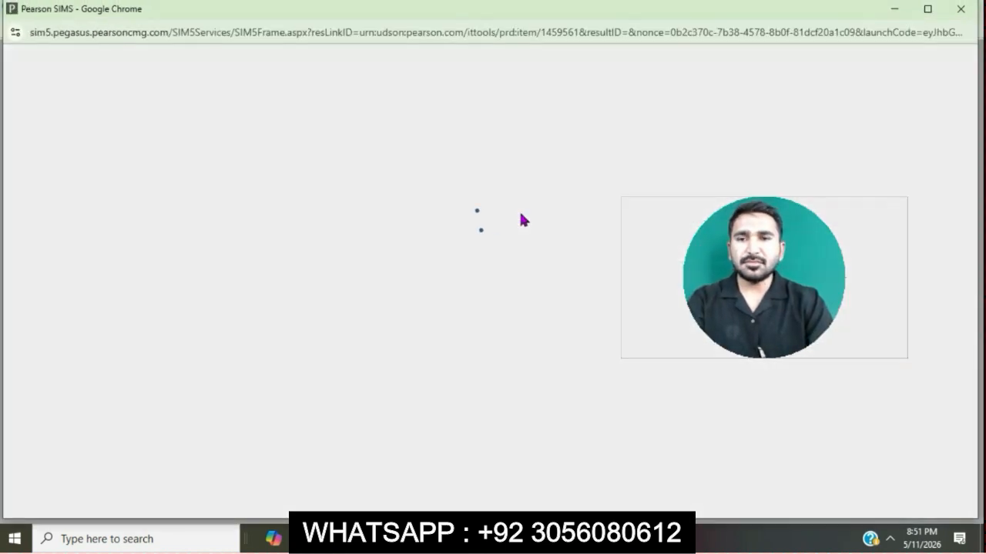
pyautogui.click(927, 9)
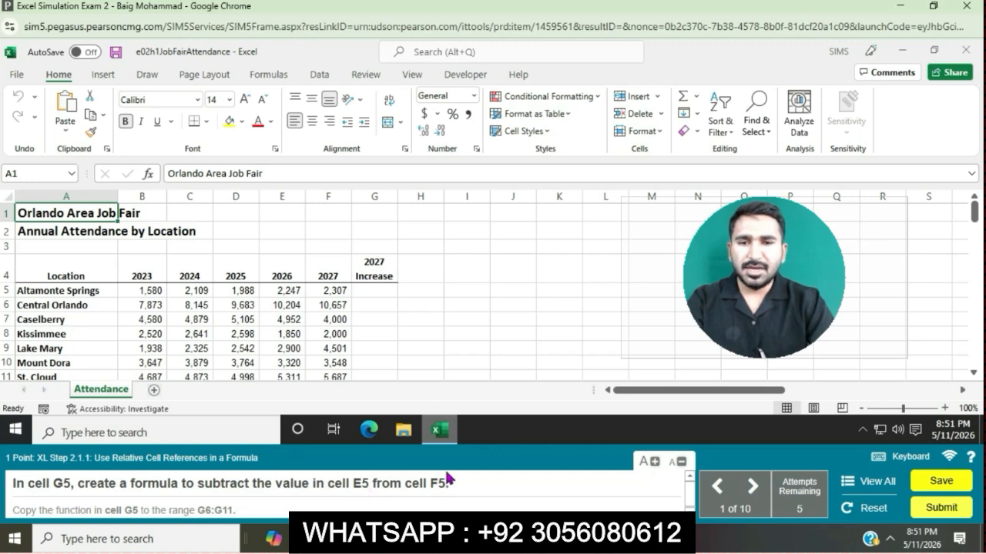
# Enter the formula =F5-E5 in cell G5 and copy it to the range G6:G11.
pyautogui.click(369, 293)
pyautogui.write('=')
pyautogui.click(297, 292)
pyautogui.write('-')
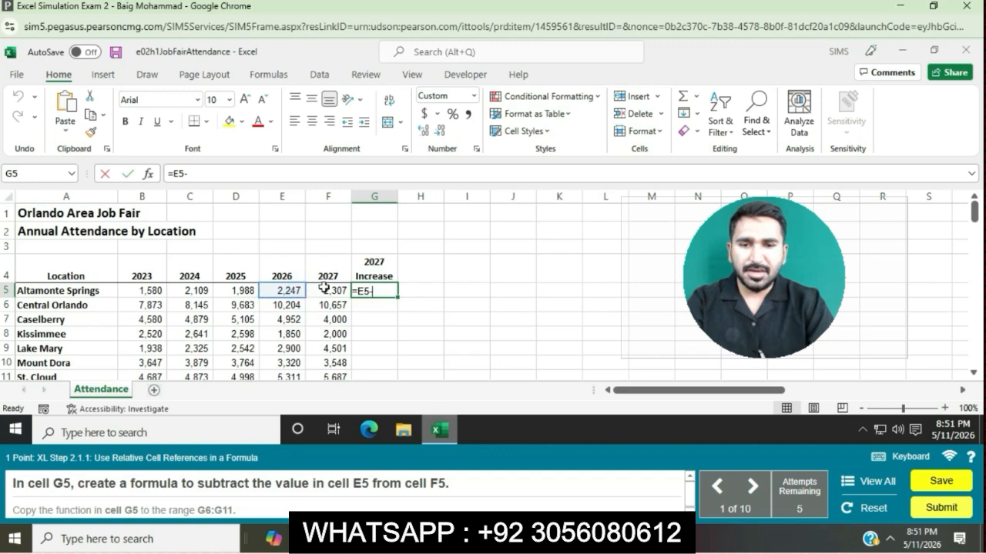
pyautogui.press('BackSpace')
pyautogui.press('BackSpace')
pyautogui.press('BackSpace')
pyautogui.click(340, 291)
pyautogui.write('-')
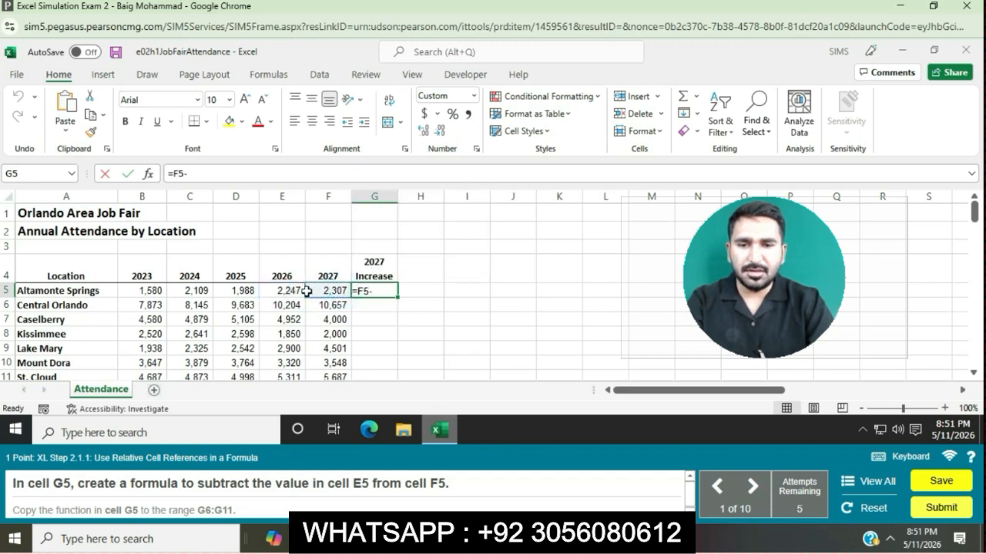
pyautogui.click(305, 291)
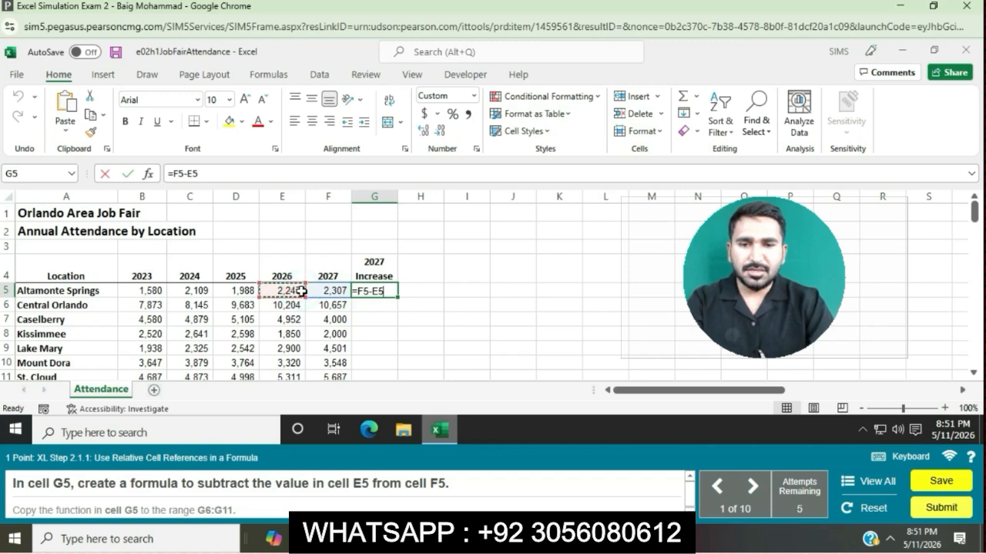
pyautogui.press('Return')
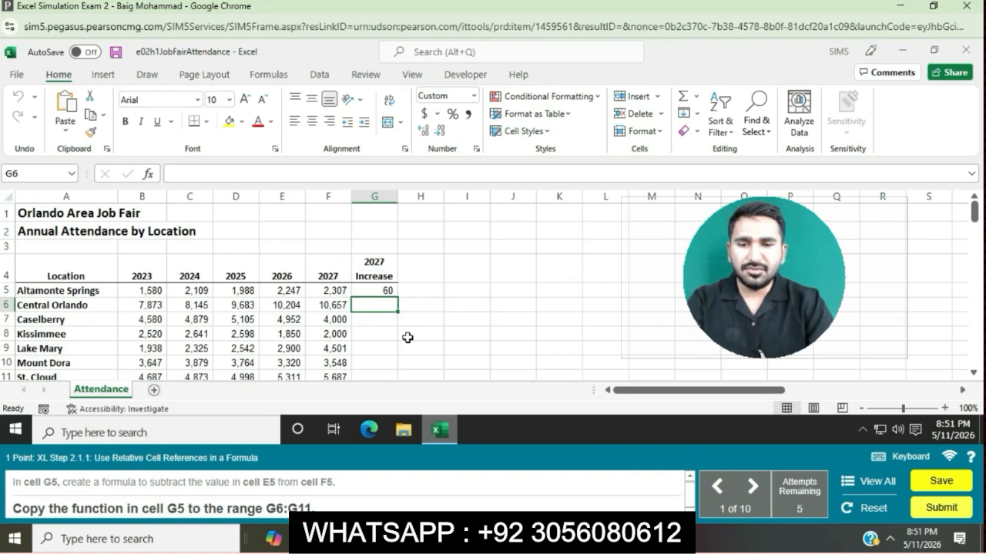
pyautogui.click(386, 290)
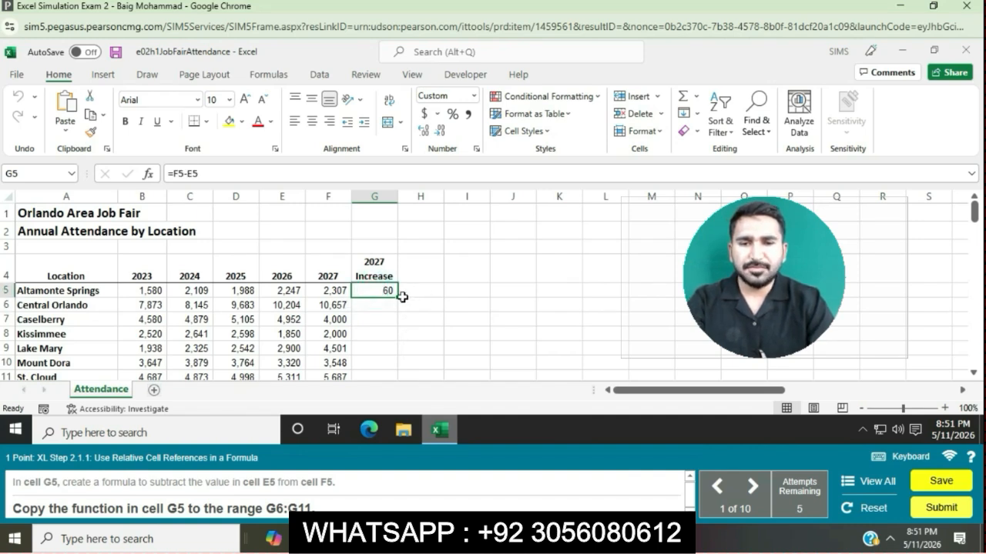
pyautogui.moveTo(399, 297)
pyautogui.mouseDown()
pyautogui.moveTo(382, 382)
pyautogui.moveTo(390, 298)
pyautogui.mouseUp()
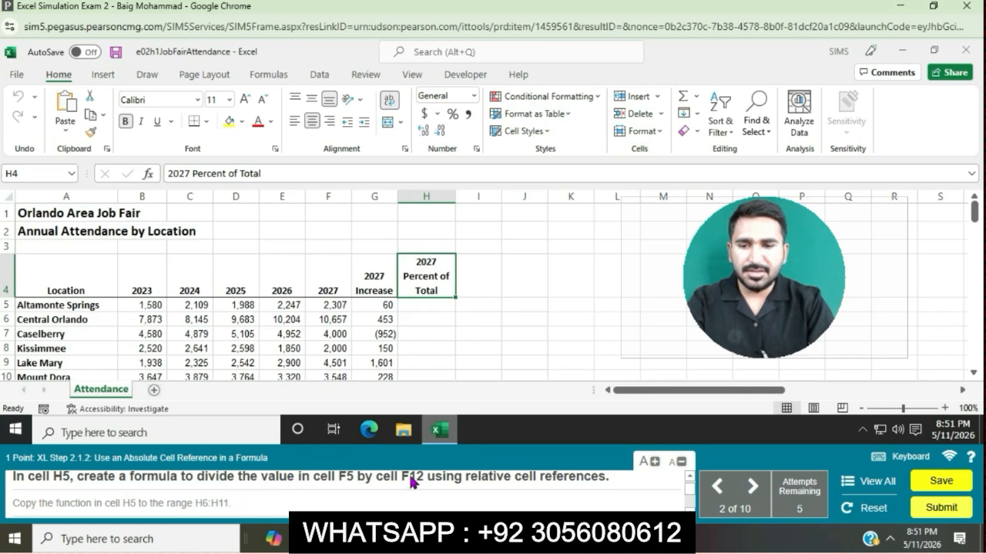
# Enter the formula =F5/F12 in cell H5, using relative cell references.
pyautogui.click(425, 305)
pyautogui.write('=')
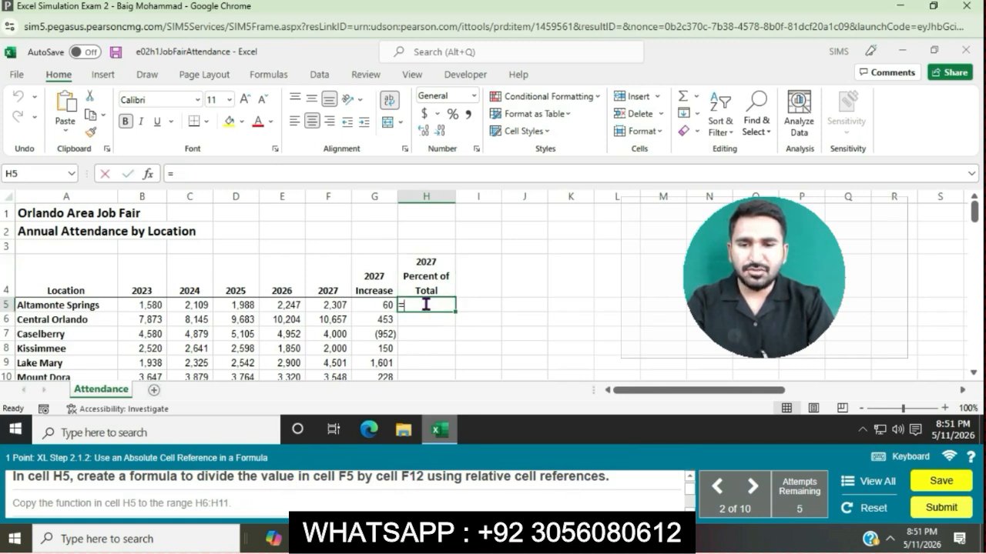
pyautogui.click(346, 302)
pyautogui.write('/')
pyautogui.scroll(-5, 327, 323)
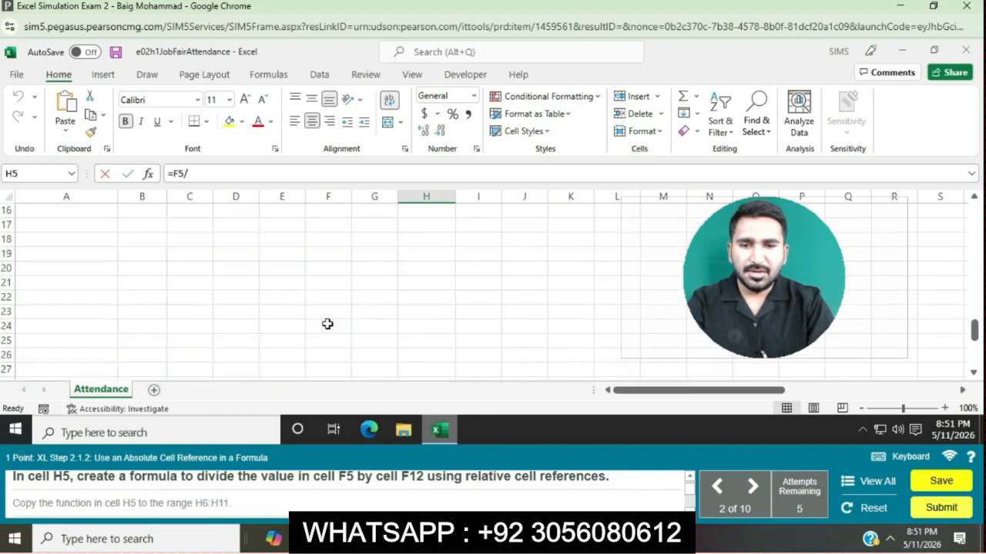
pyautogui.scroll(2, 328, 323)
pyautogui.click(330, 241)
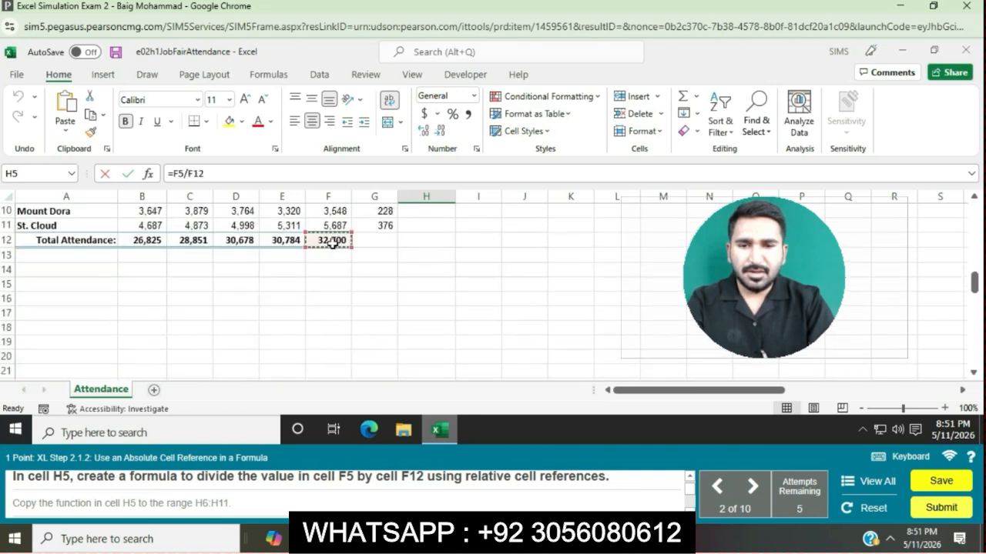
pyautogui.press('Return')
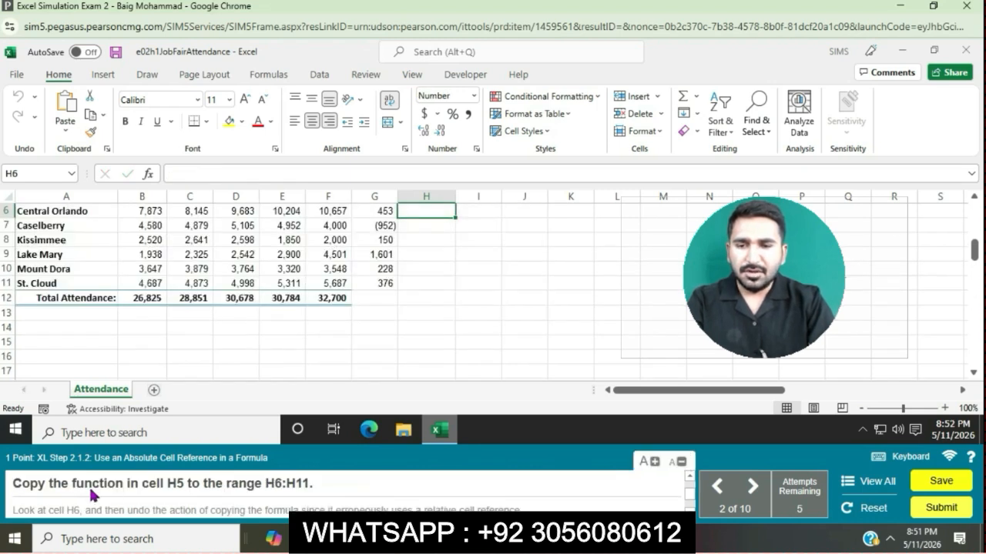
# Copy the relative-reference formula in cell H5 to the range H6:H11.
pyautogui.scroll(1, 401, 315)
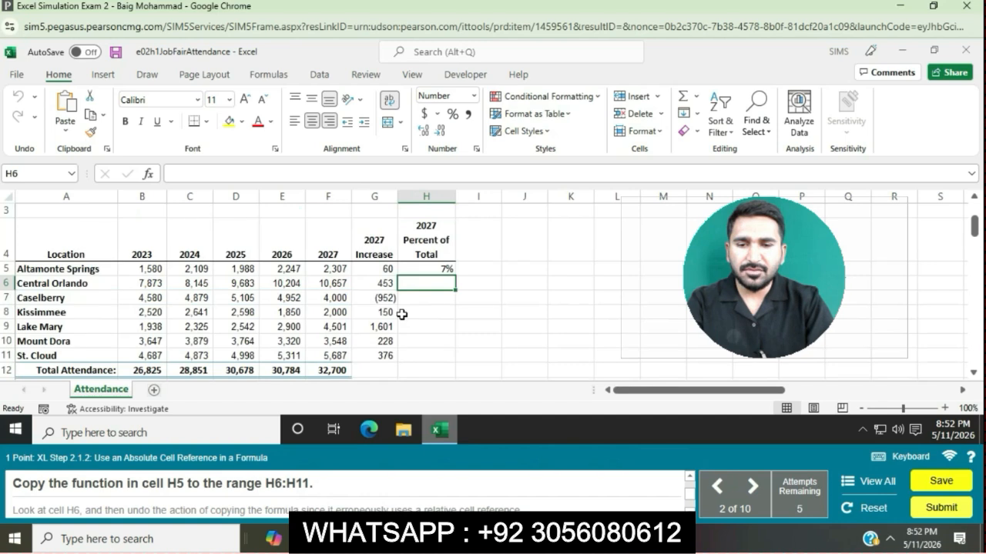
pyautogui.scroll(1, 402, 314)
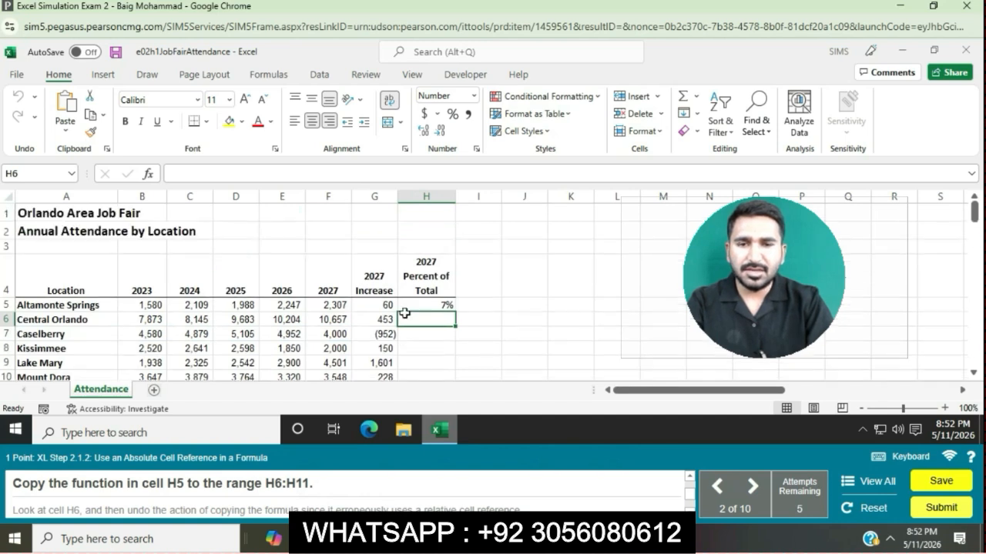
pyautogui.click(444, 304)
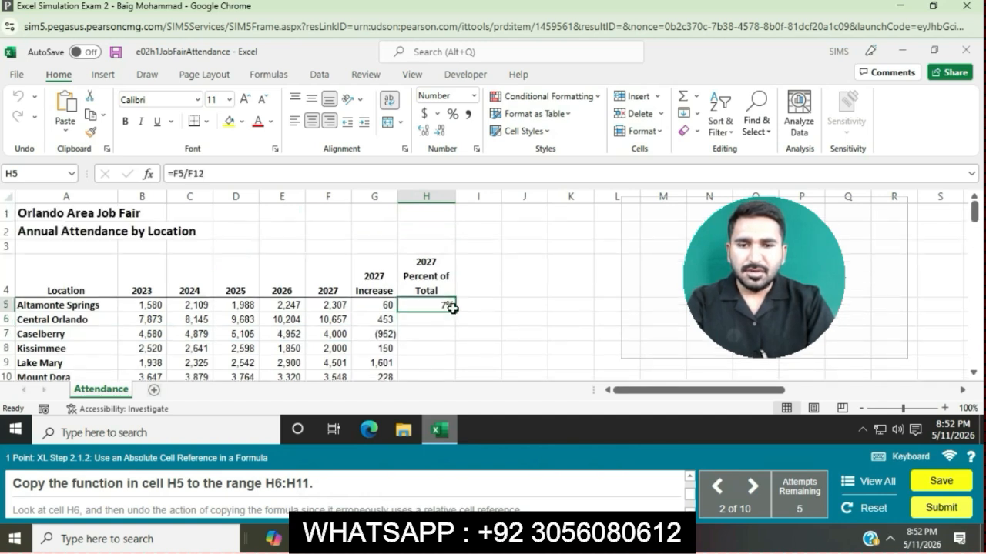
pyautogui.moveTo(458, 313); pyautogui.dragTo(441, 301)
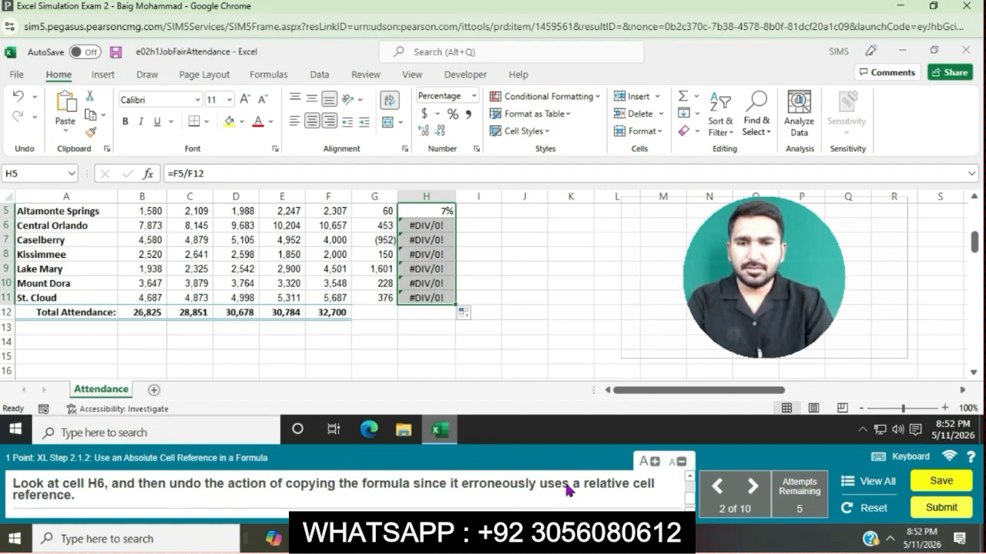
# Inspect the copied formula in cell H6 and undo the copy to H6:H11.
pyautogui.scroll(2, 419, 262)
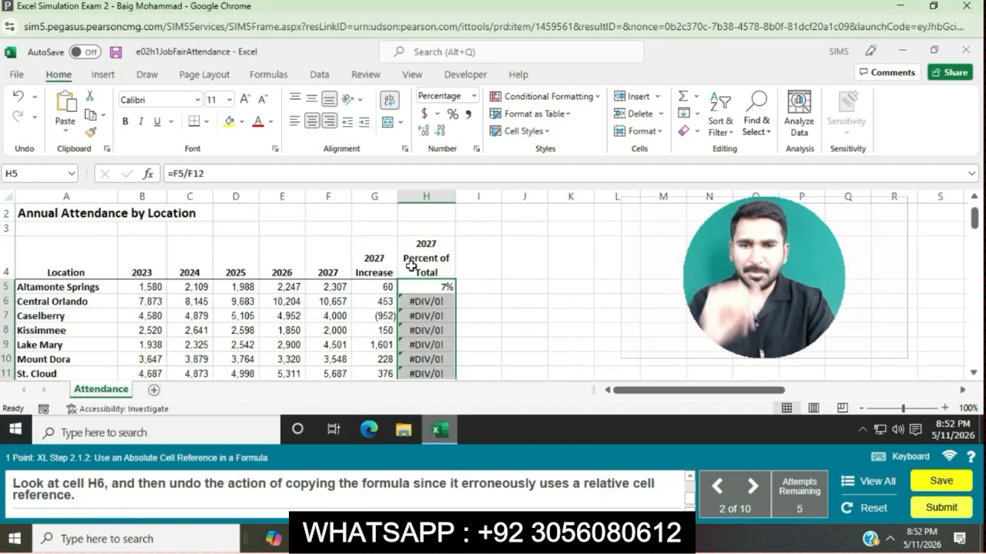
pyautogui.click(427, 305)
pyautogui.click(427, 319)
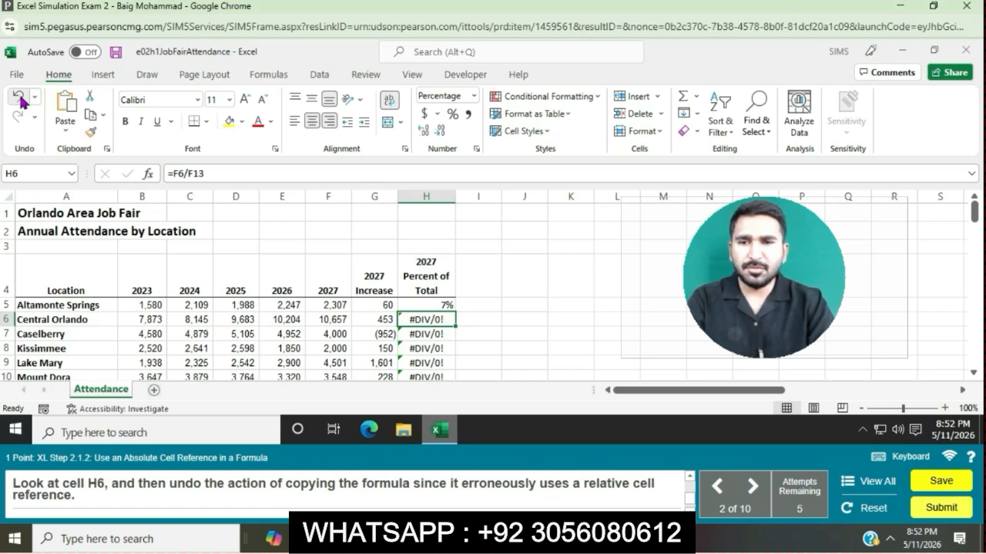
pyautogui.click(20, 97)
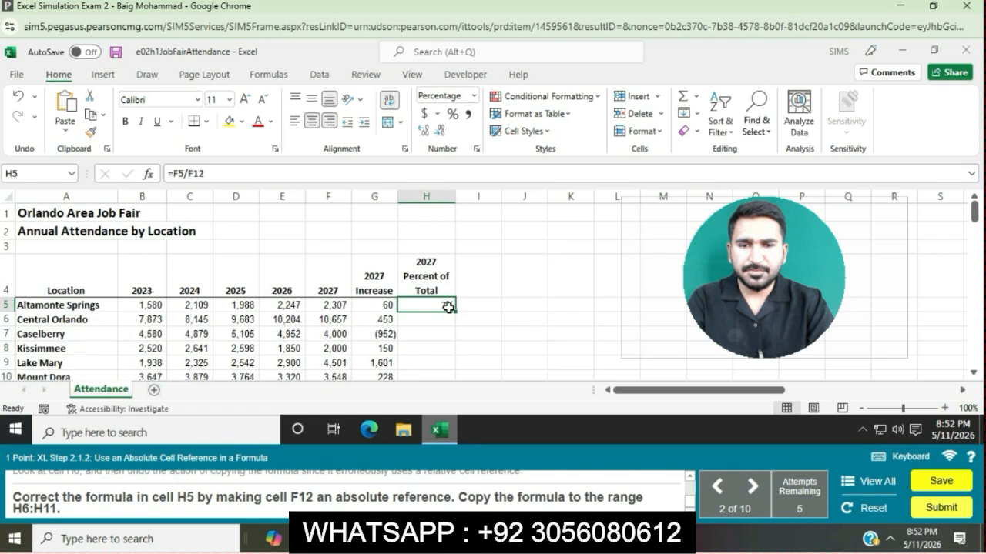
# Make F12 an absolute reference in cell H5's formula, =F5/$F$12, and copy it to the range H6:H11.
pyautogui.click(188, 175)
pyautogui.write('$')
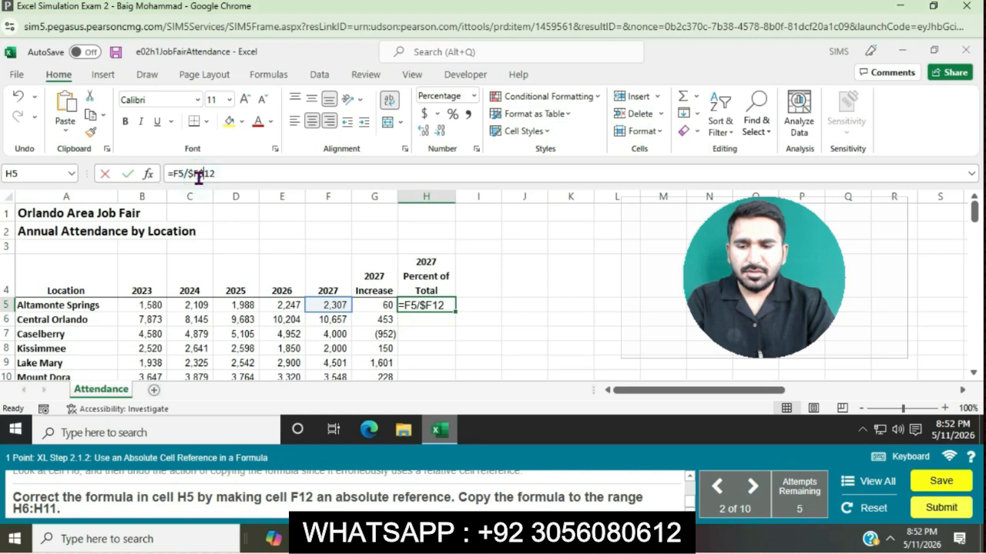
pyautogui.press('Return')
pyautogui.click(424, 304)
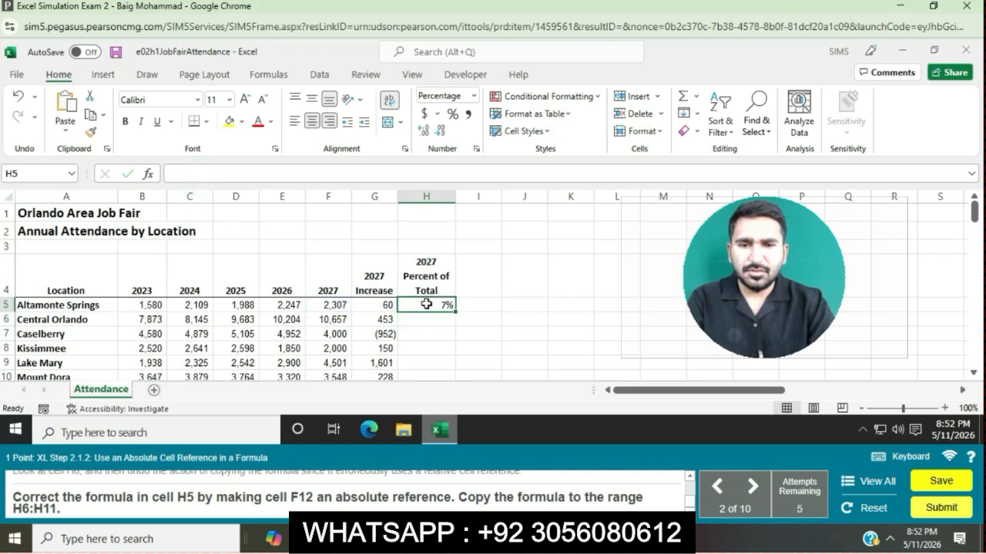
pyautogui.moveTo(457, 313)
pyautogui.mouseDown()
pyautogui.moveTo(446, 403)
pyautogui.moveTo(445, 299)
pyautogui.mouseUp()
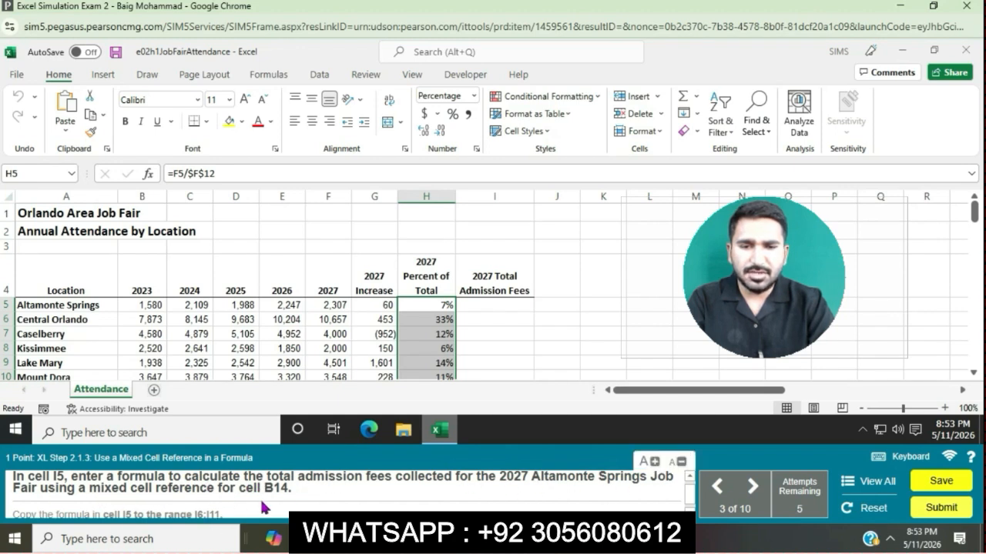
# Enter the formula =F5*B$14 in cell I5 and copy it to the range I6:I11.
pyautogui.click(474, 304)
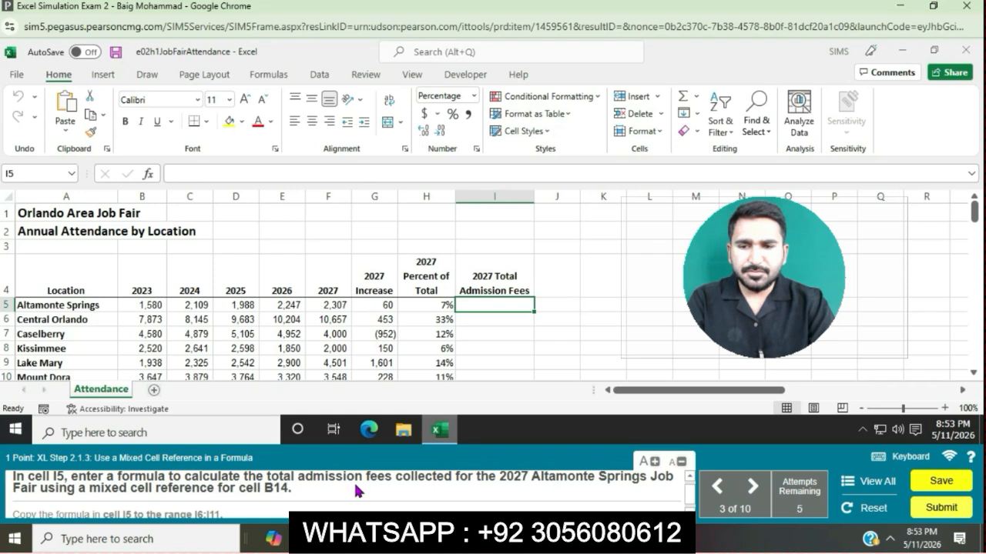
pyautogui.click(487, 302)
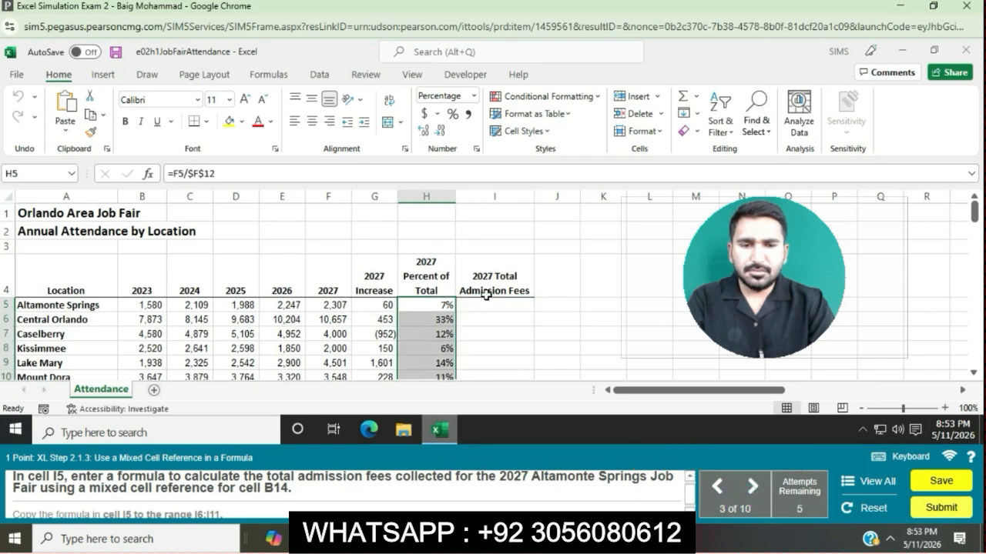
pyautogui.write('=F5*B$14')
pyautogui.press('Return')
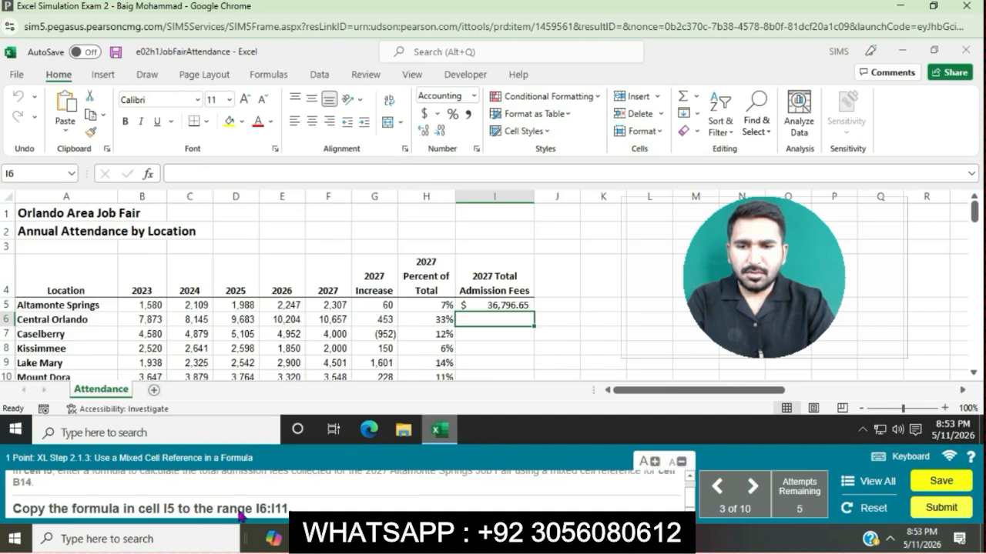
pyautogui.click(510, 305)
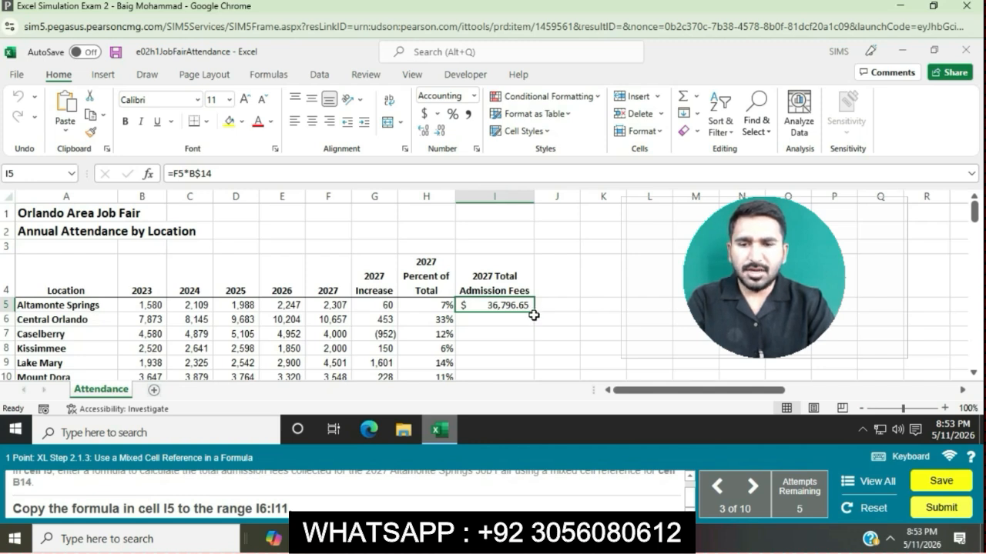
pyautogui.moveTo(533, 316); pyautogui.dragTo(510, 295)
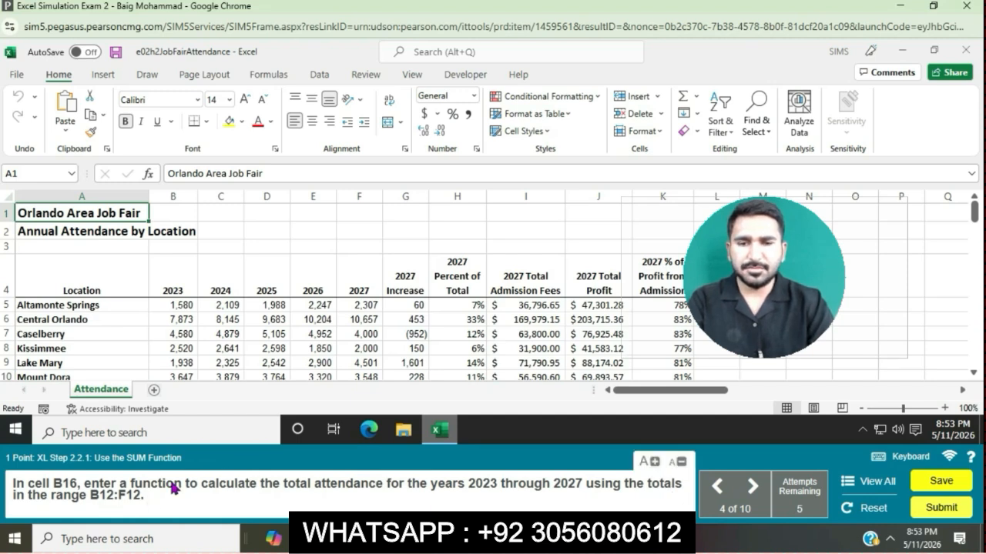
# Enter the function =SUM(B12:F12) in cell B16 to total the 2023 through 2027 attendance.
pyautogui.scroll(-2, 352, 339)
pyautogui.scroll(-1, 353, 338)
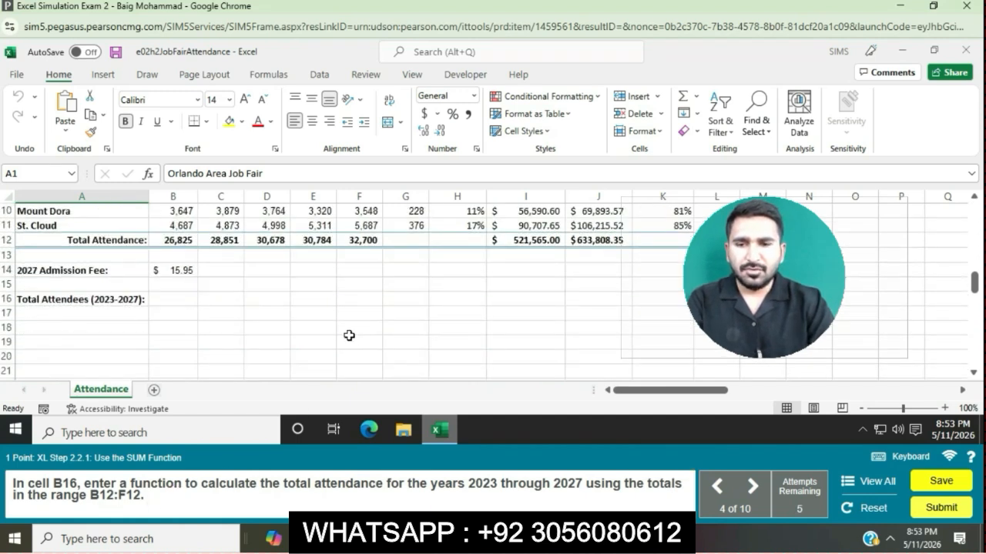
pyautogui.click(180, 308)
pyautogui.click(176, 297)
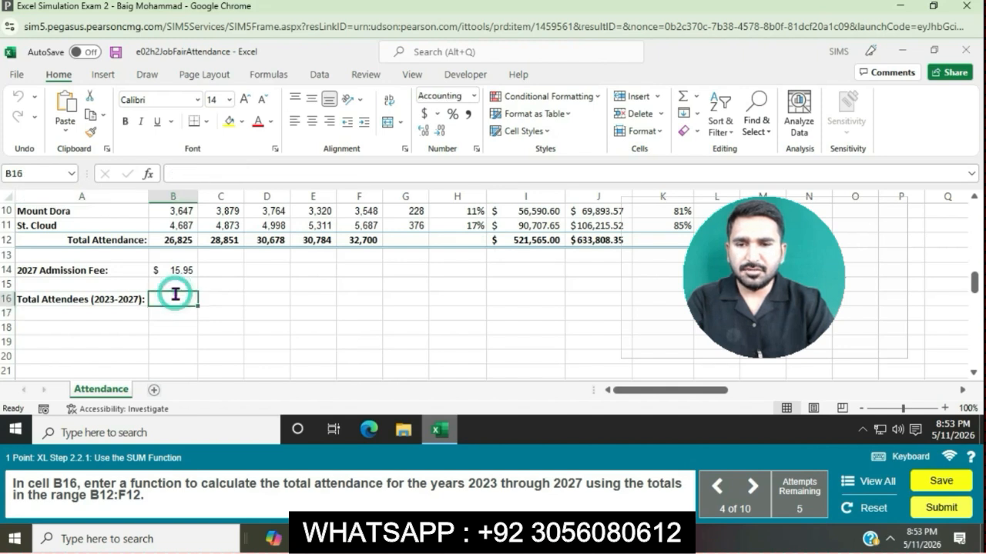
pyautogui.write('=SUM')
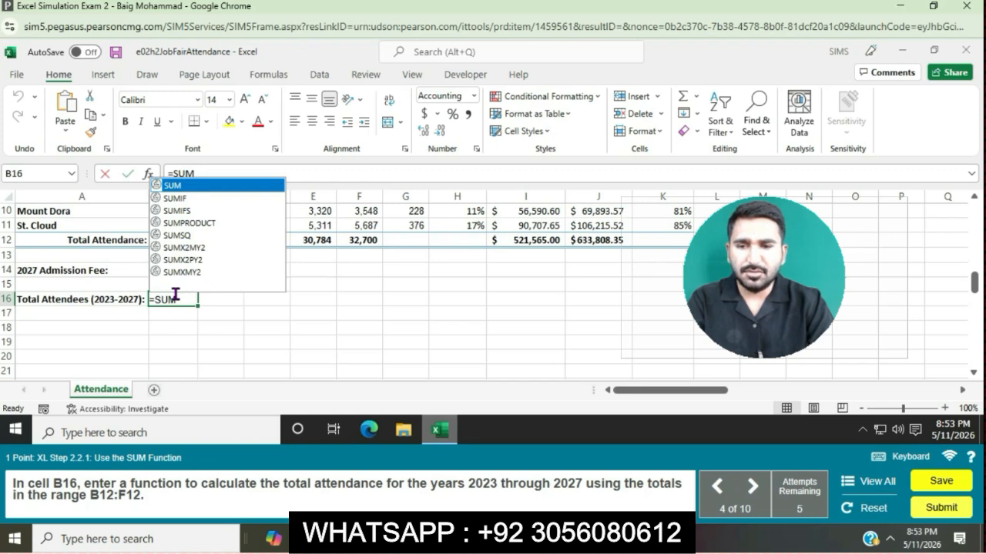
pyautogui.doubleClick(179, 186)
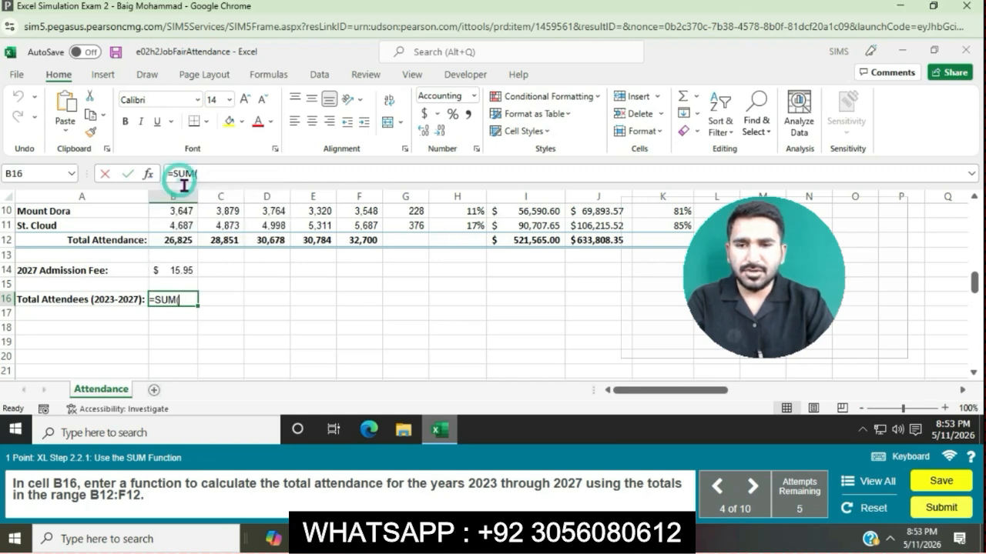
pyautogui.moveTo(183, 241); pyautogui.dragTo(345, 242)
pyautogui.press('Return')
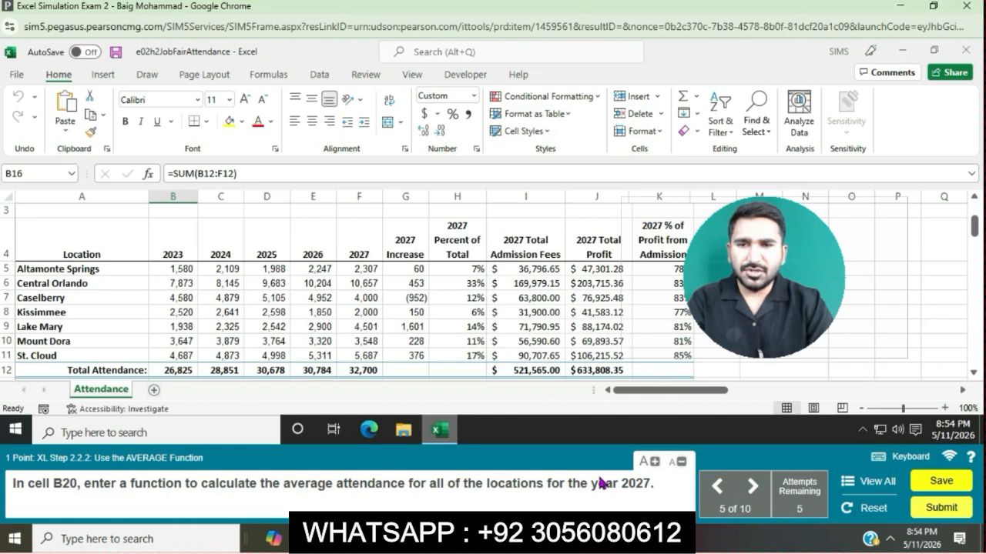
# Enter the function =AVERAGE(F5:F11) in cell B20 to calculate the average 2027 attendance for all locations.
pyautogui.scroll(-5, 512, 323)
pyautogui.click(171, 240)
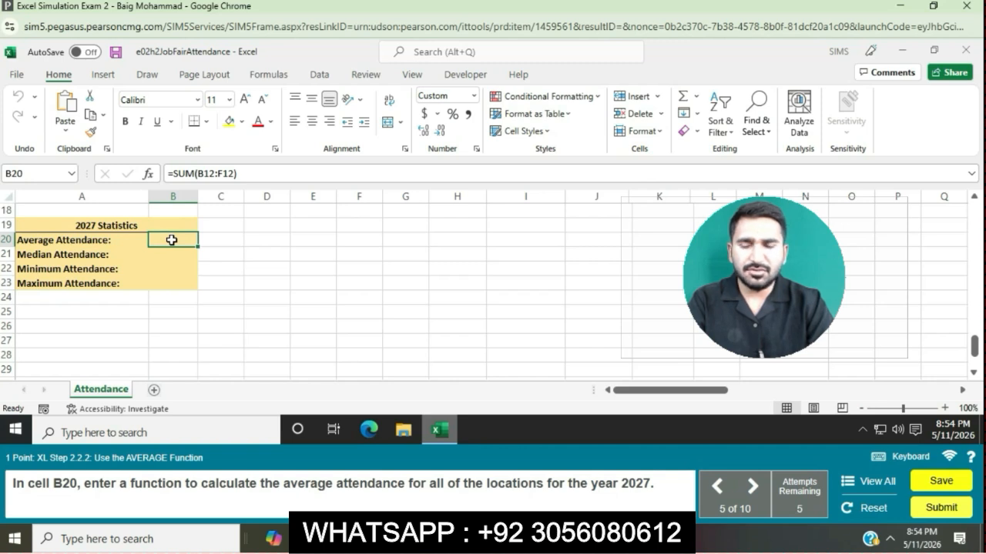
pyautogui.click(171, 240)
pyautogui.write('=AVERAG')
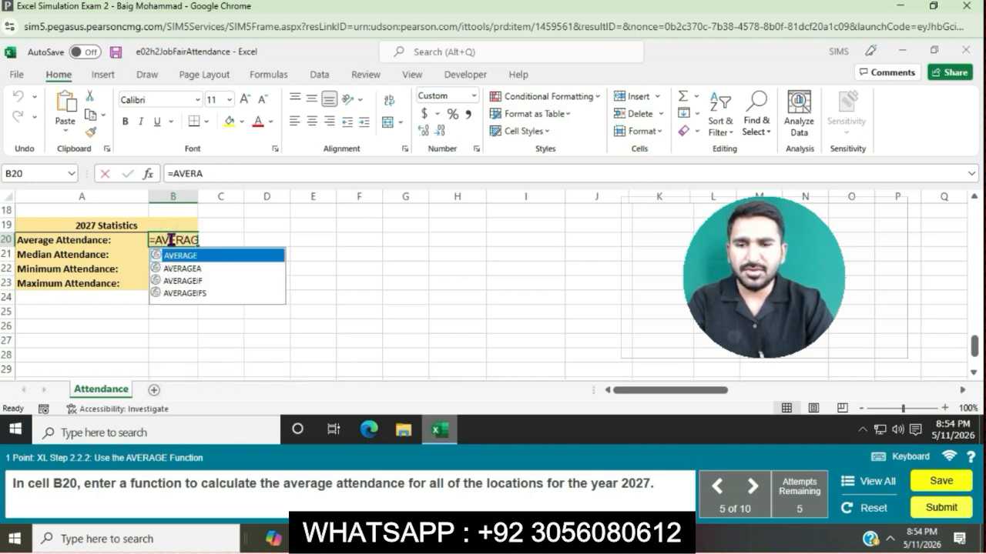
pyautogui.write('E(')
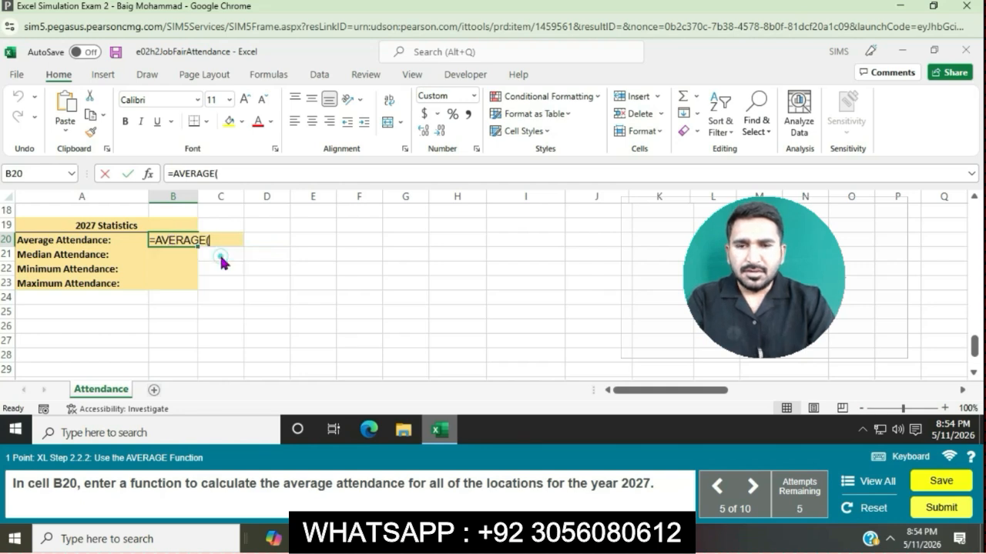
pyautogui.scroll(1, 309, 276)
pyautogui.scroll(5, 309, 276)
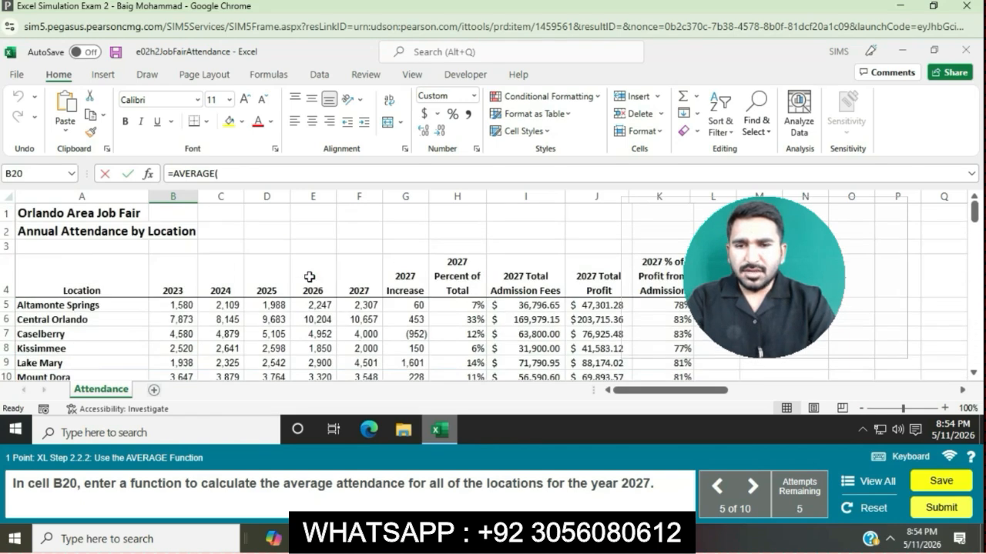
pyautogui.click(352, 303)
pyautogui.moveTo(353, 303)
pyautogui.mouseDown()
pyautogui.moveTo(356, 381)
pyautogui.moveTo(362, 300)
pyautogui.mouseUp()
pyautogui.press('Return')
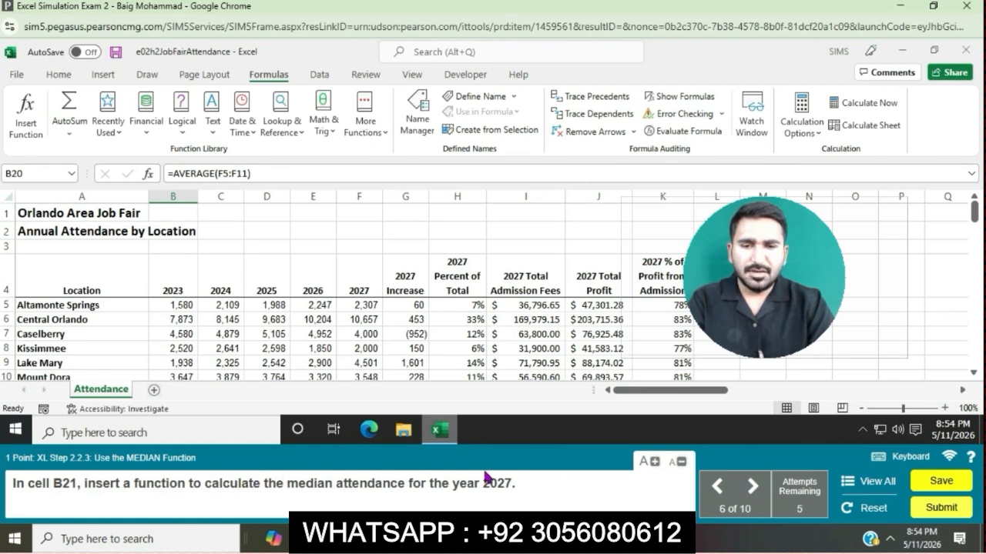
# Enter the MEDIAN function in cell B21 over the range F5:F11 to calculate the median 2027 attendance.
pyautogui.scroll(-5, 451, 341)
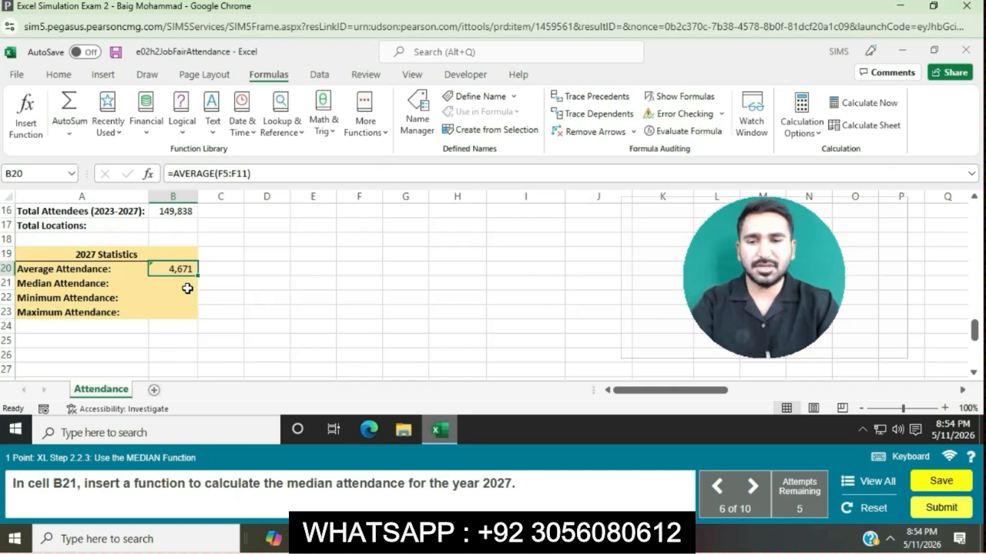
pyautogui.click(187, 288)
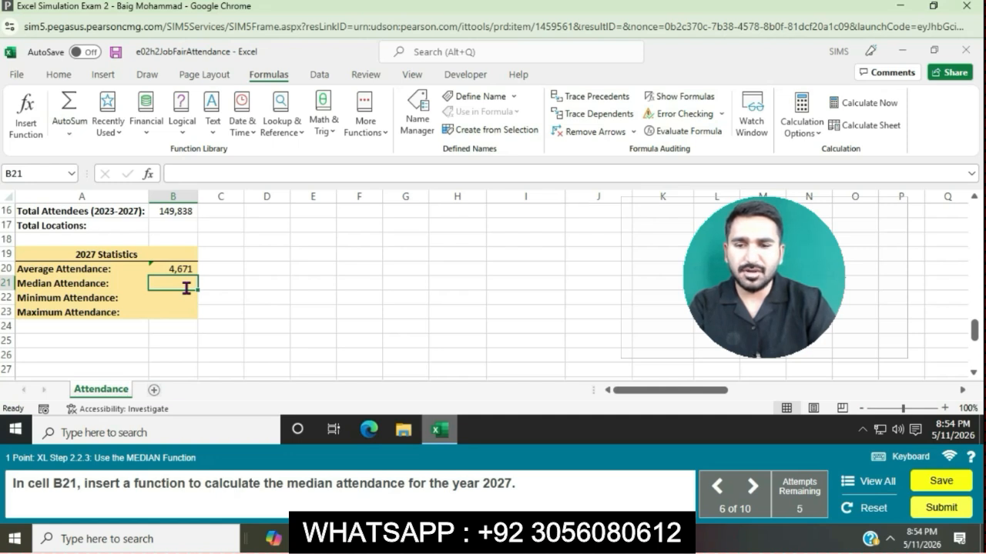
pyautogui.doubleClick(185, 288)
pyautogui.write('=M')
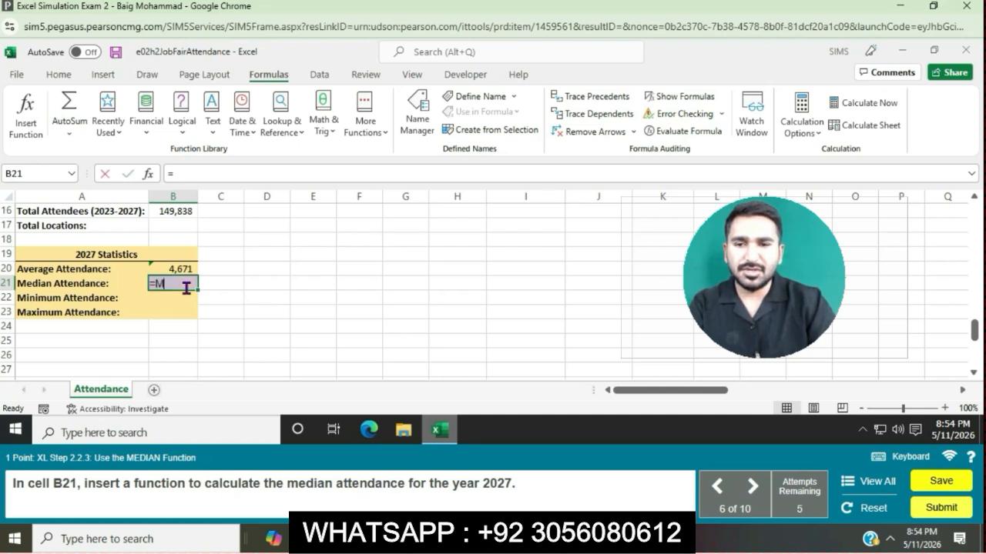
pyautogui.write('EDIAN')
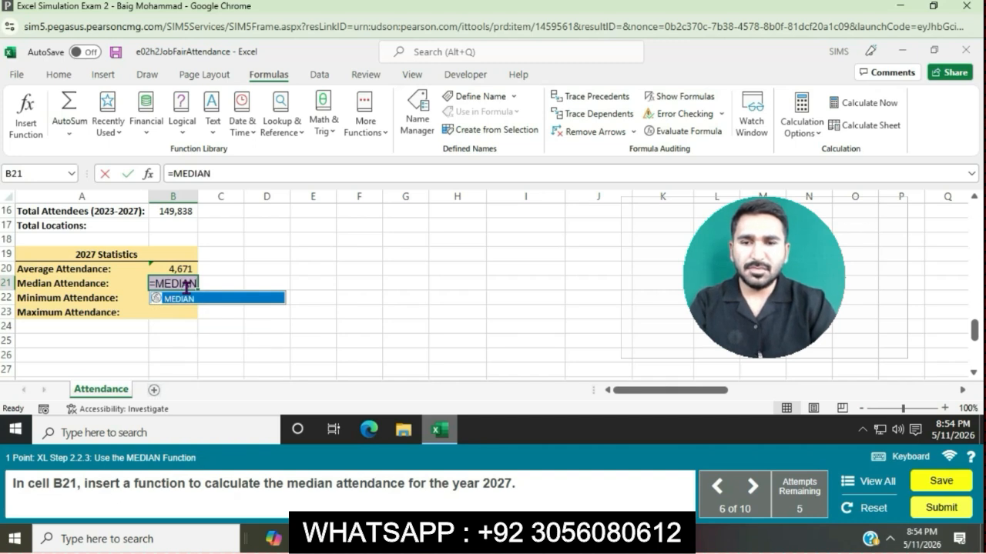
pyautogui.doubleClick(191, 300)
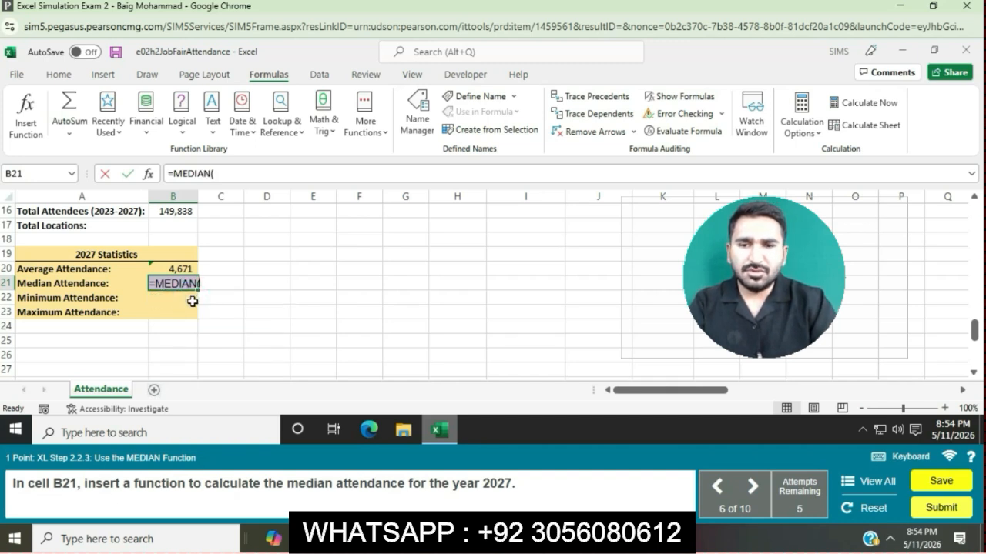
pyautogui.scroll(5, 369, 278)
pyautogui.click(403, 306)
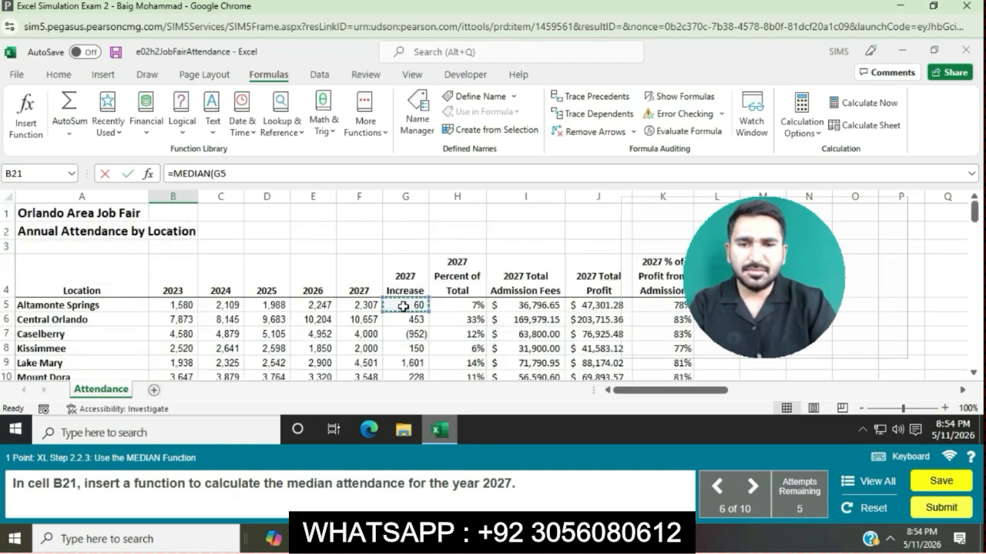
pyautogui.moveTo(361, 306)
pyautogui.mouseDown()
pyautogui.moveTo(371, 407)
pyautogui.moveTo(358, 322)
pyautogui.mouseUp()
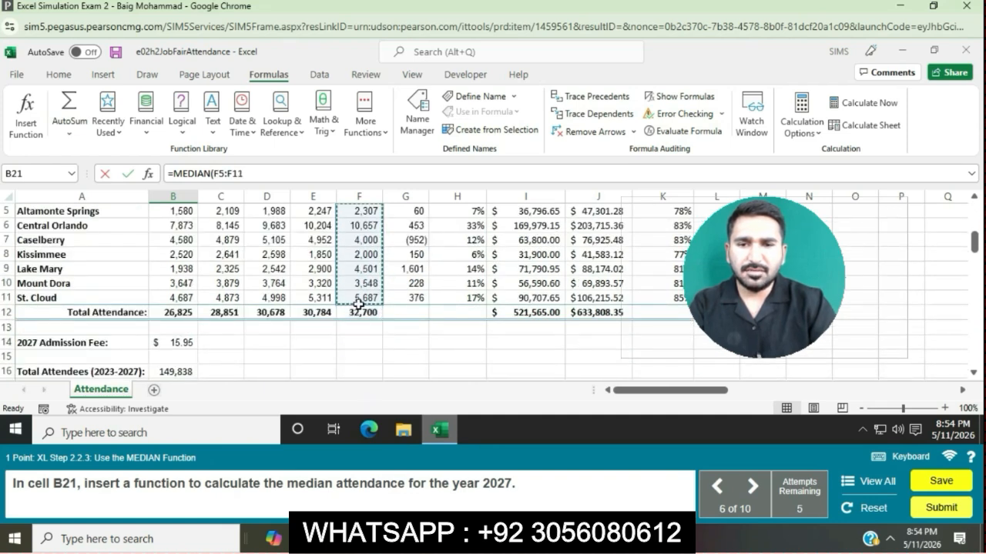
pyautogui.press('Return')
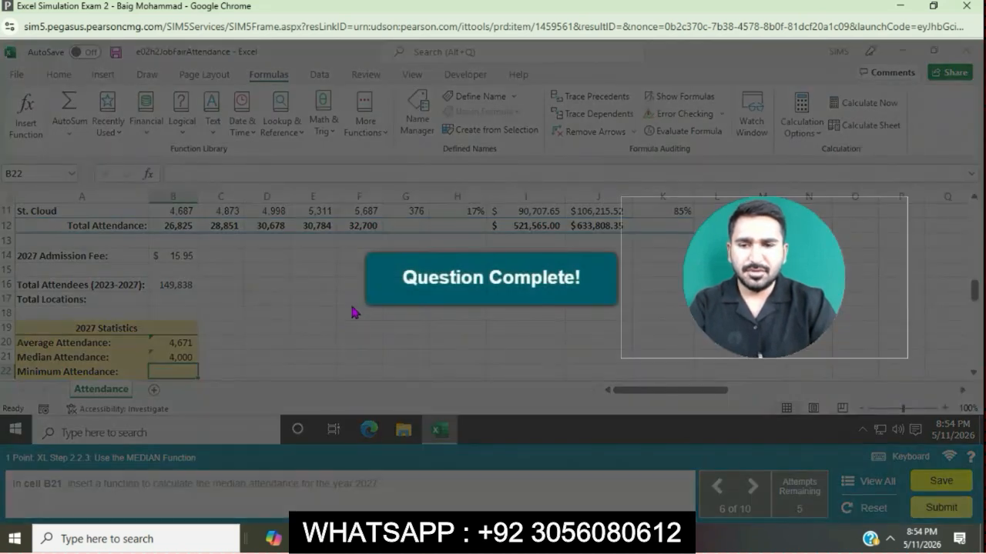